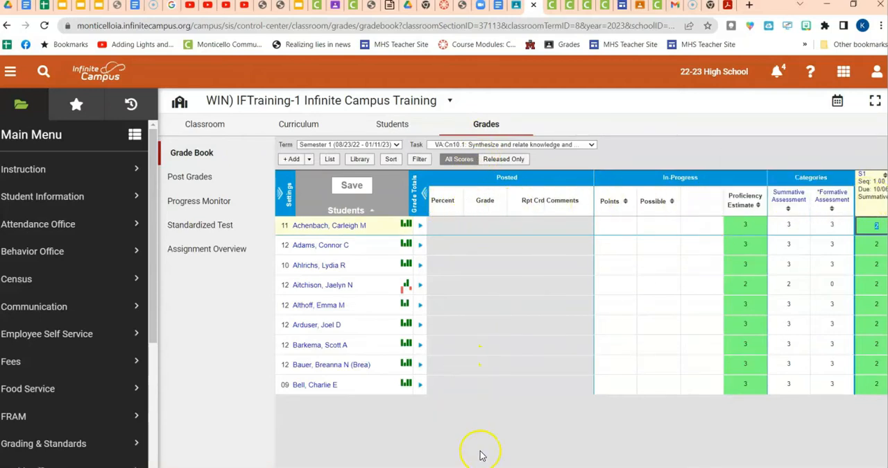
Collapse the grade totals columns so the grade book lists only the assignment scores.
scroll(658, 283, "right", 2)
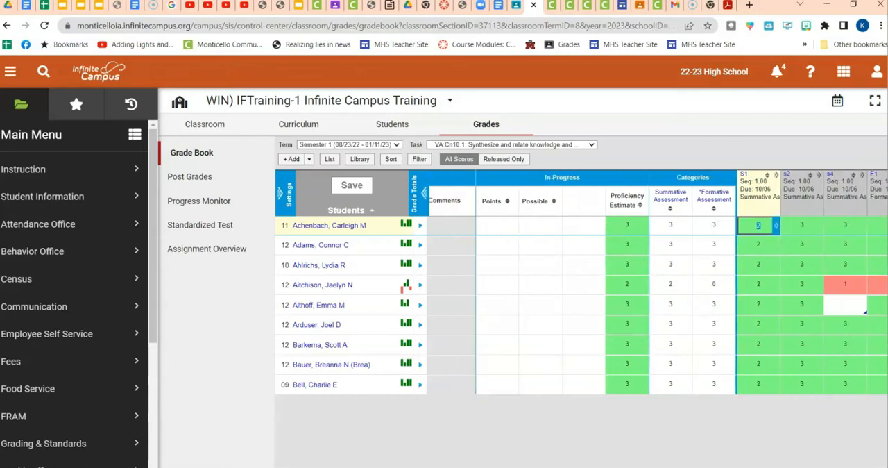
scroll(657, 282, "left", 2)
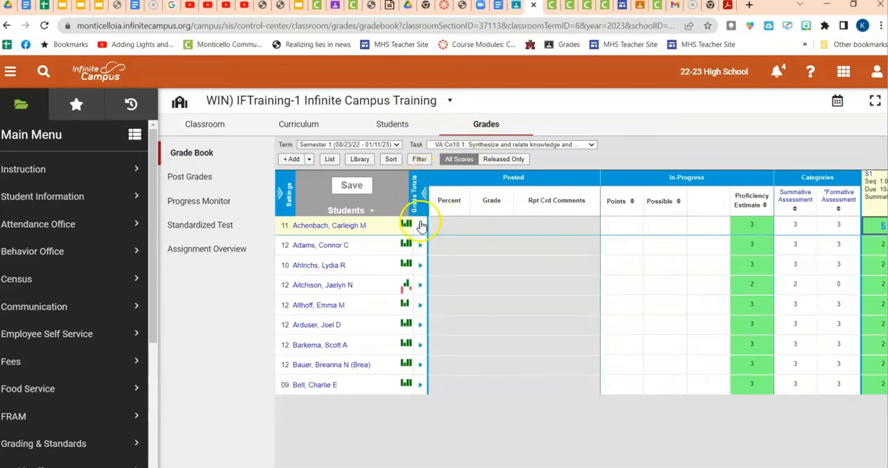
left_click(424, 194)
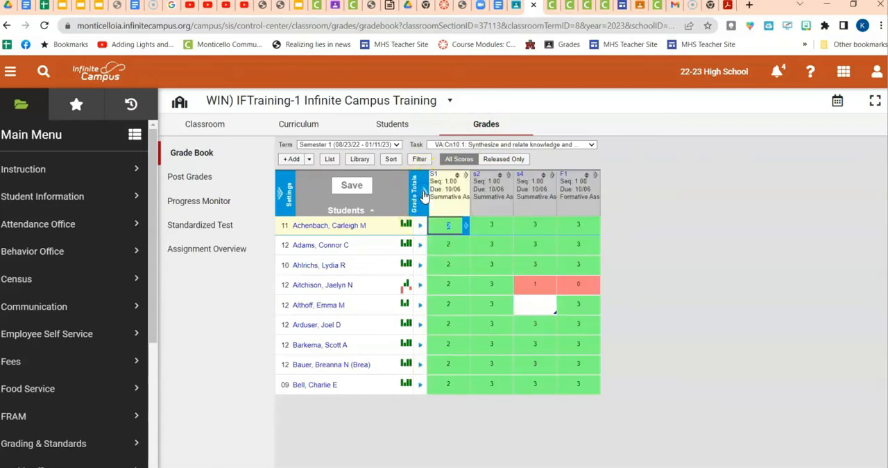
left_click(424, 194)
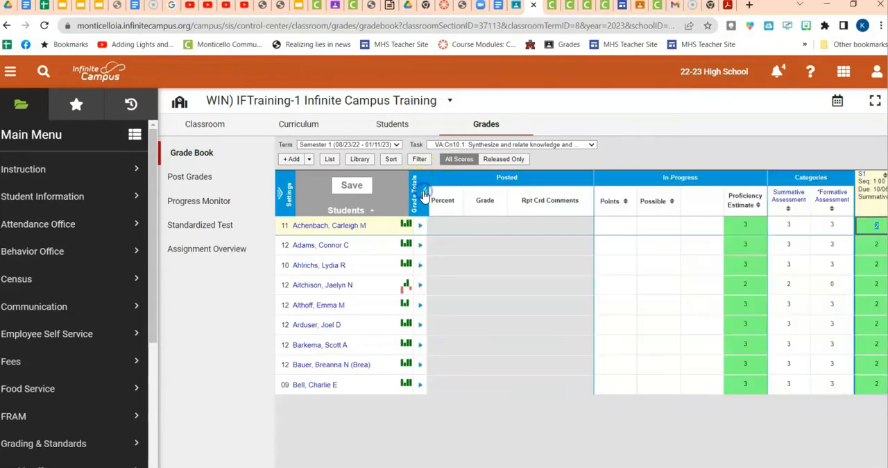
left_click(424, 194)
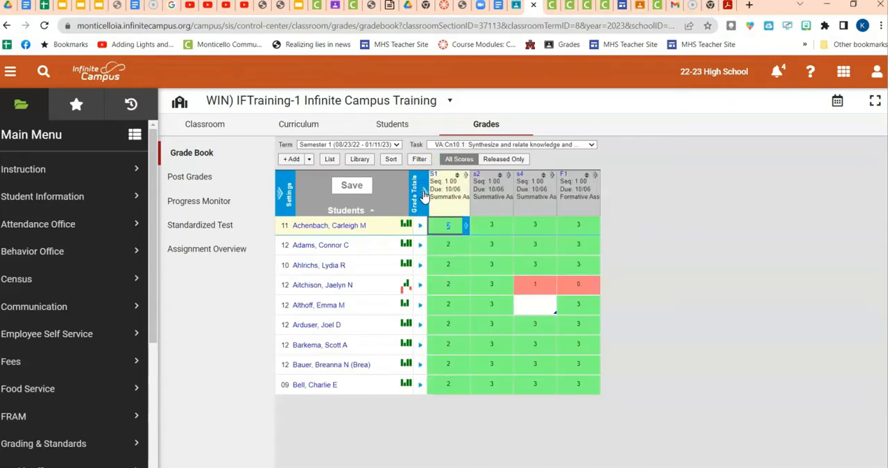
Examine the proficiency graph details of the first and fourth students, and collapse the detail rows again.
mouse_move(439, 177)
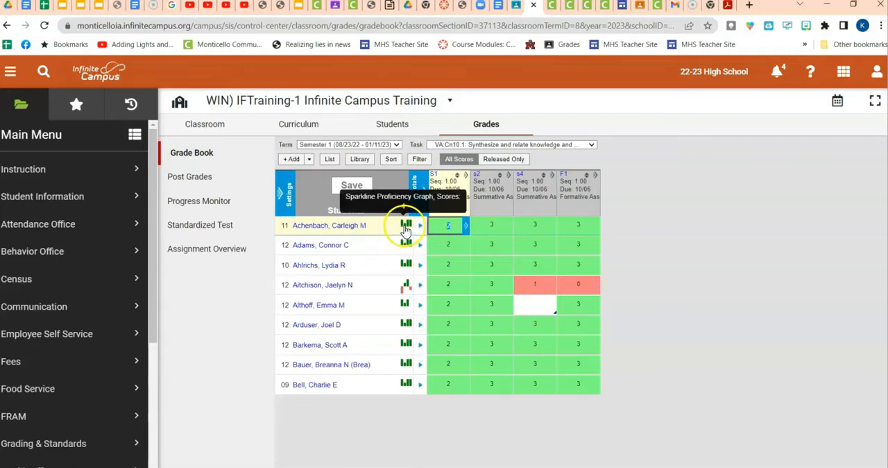
left_click(406, 229)
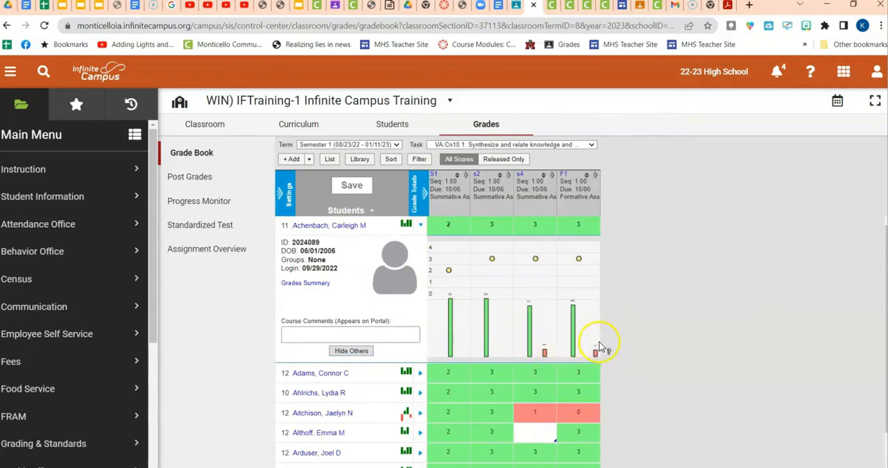
scroll(356, 267, "down", 1)
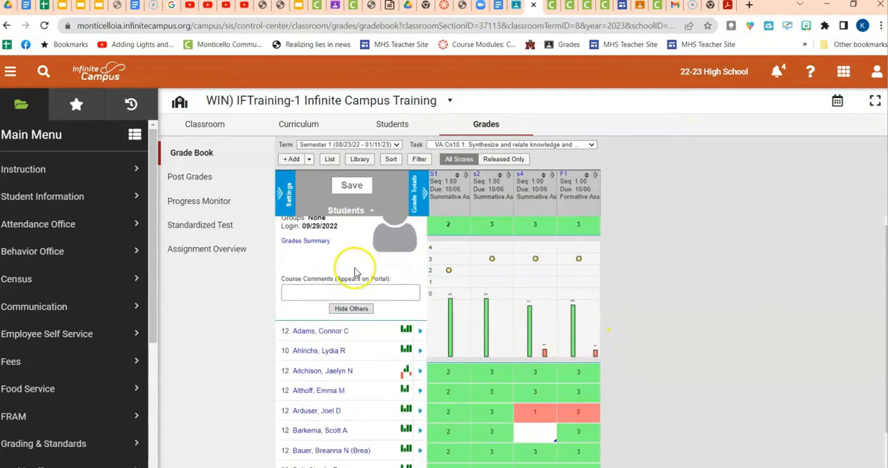
left_click(406, 367)
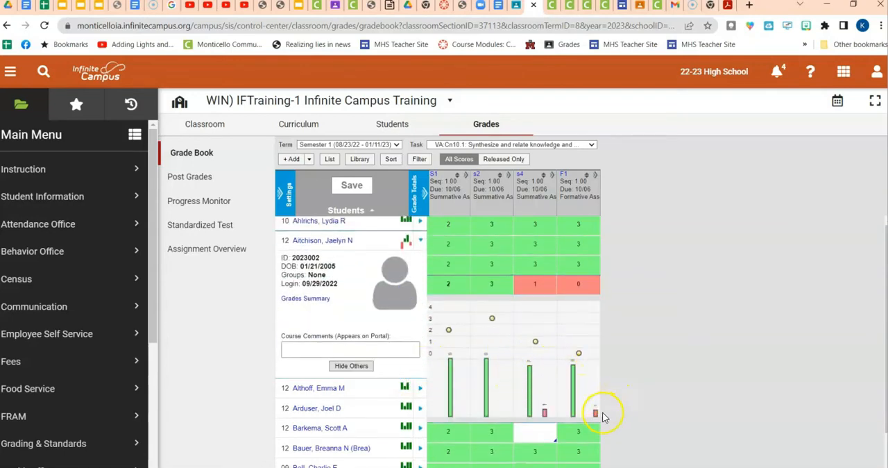
scroll(385, 267, "up", 1)
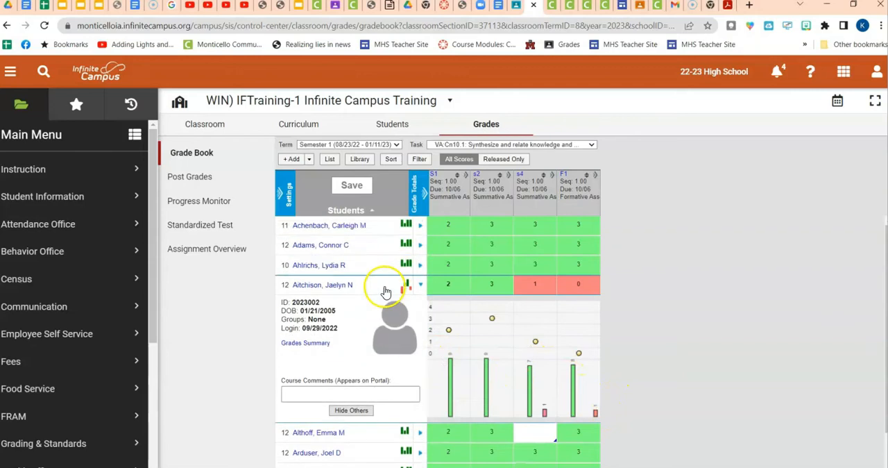
left_click(404, 283)
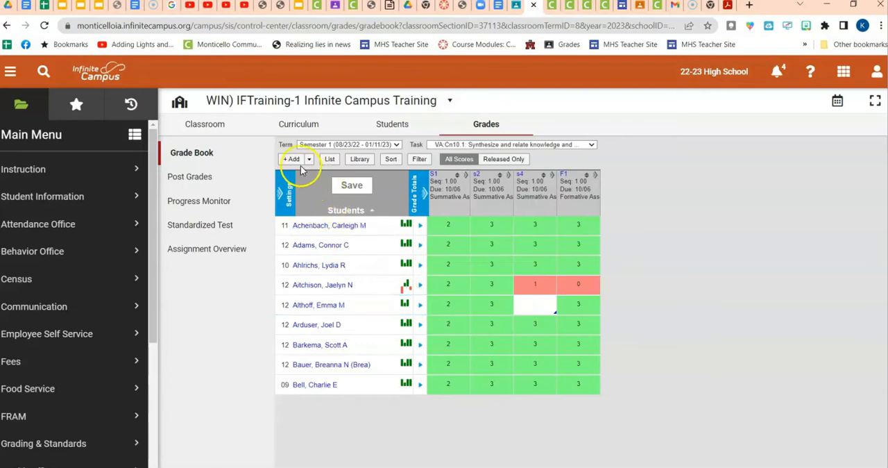
Review the class in Progress Monitor, checking the VA:Cn10.1 scores and the fifth student's assignment indicator.
left_click(197, 201)
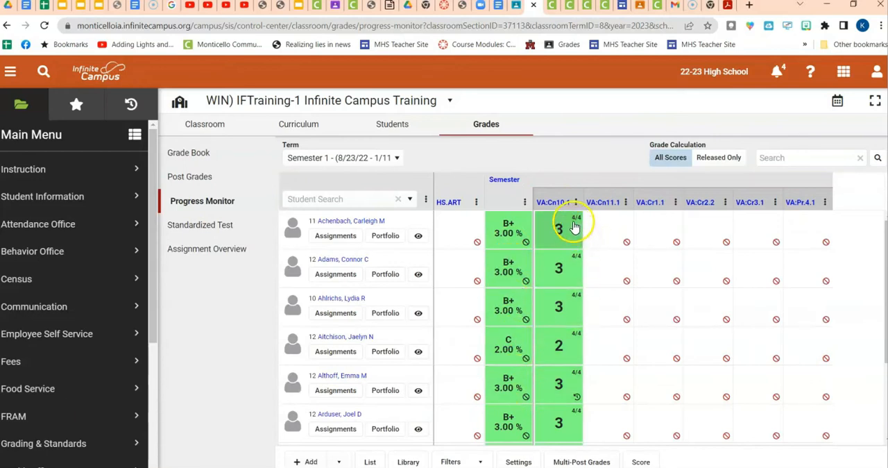
mouse_move(575, 222)
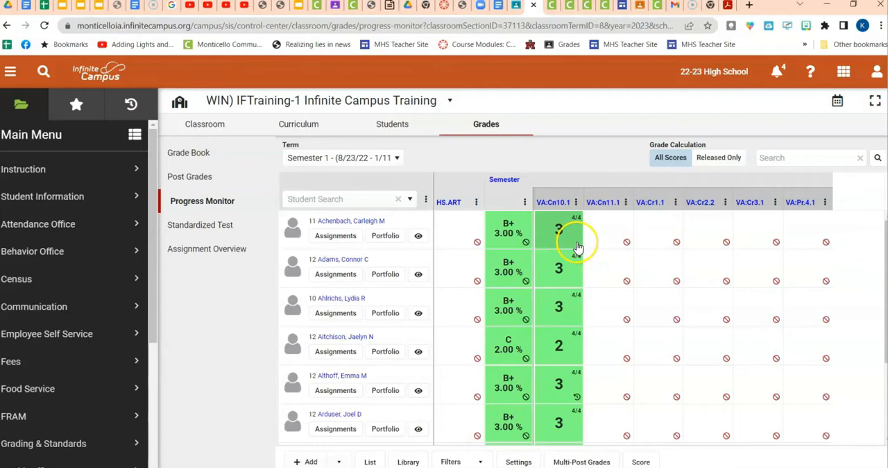
mouse_move(577, 399)
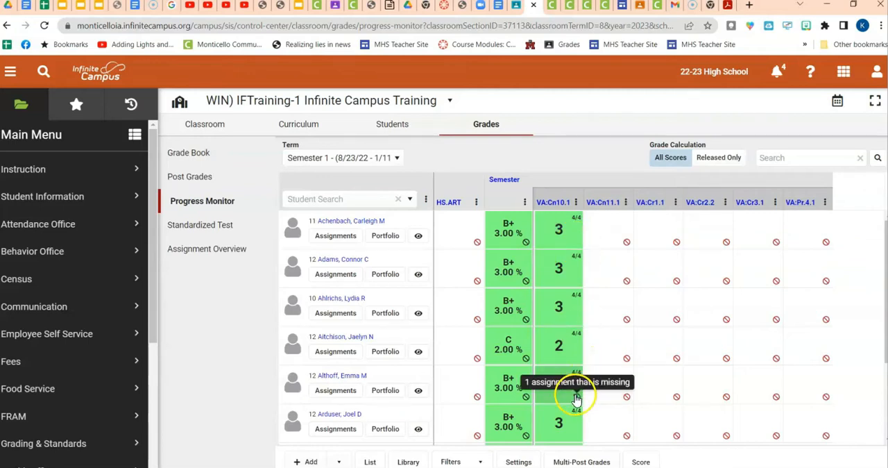
left_click(599, 382)
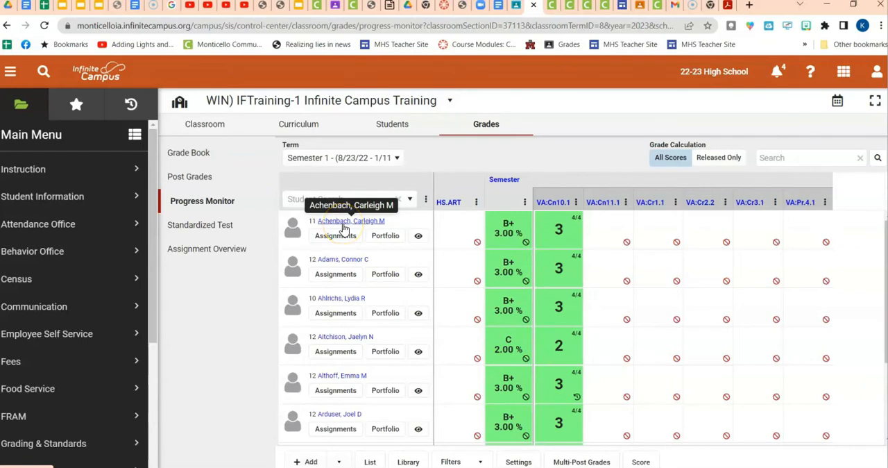
Add a rubric-scored Summative Assessment assignment "Sum 5", abbreviated S5, for VA:Cn10.1 from the Grade Book, dated 10/6/2022, and save it.
left_click(195, 156)
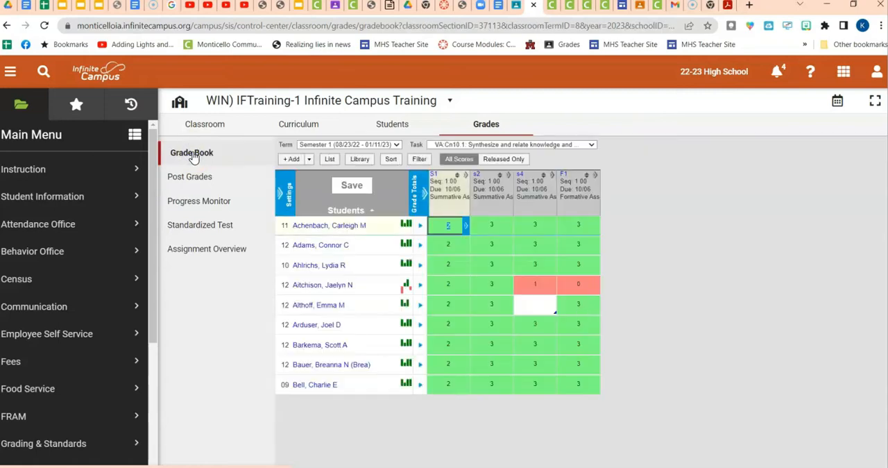
left_click(291, 159)
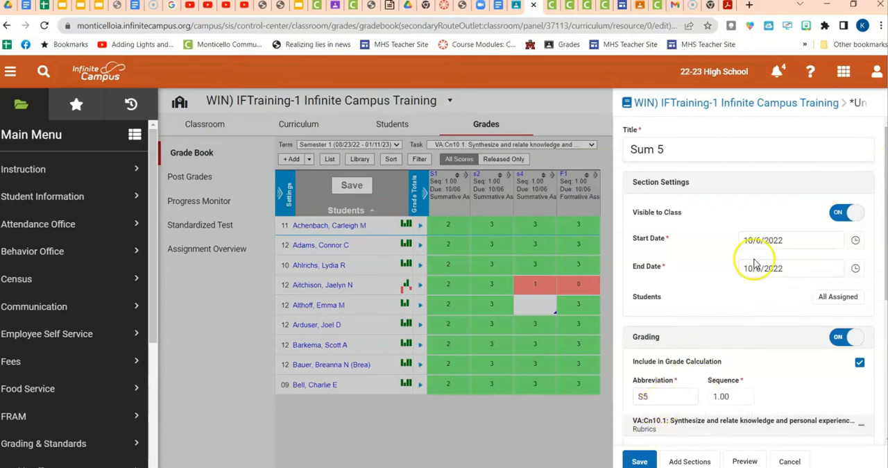
scroll(754, 268, "down", 4)
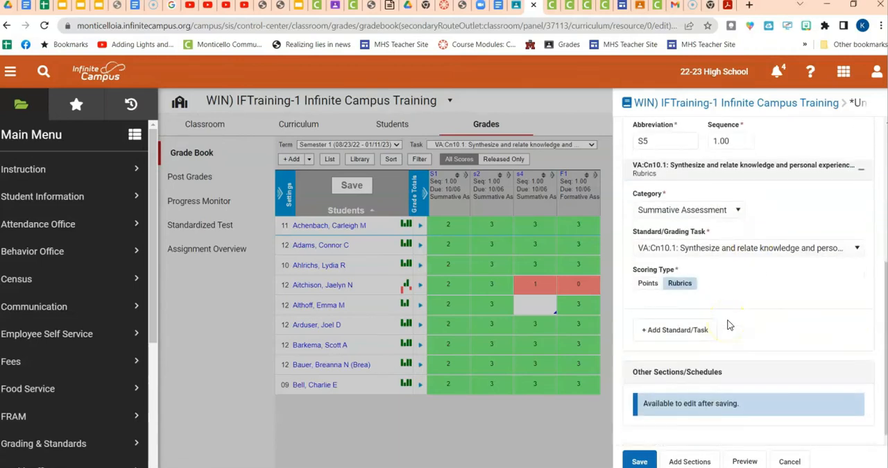
left_click(640, 460)
Open Sum 5 for scoring and flag all students' work as Turned In.
left_click(816, 124)
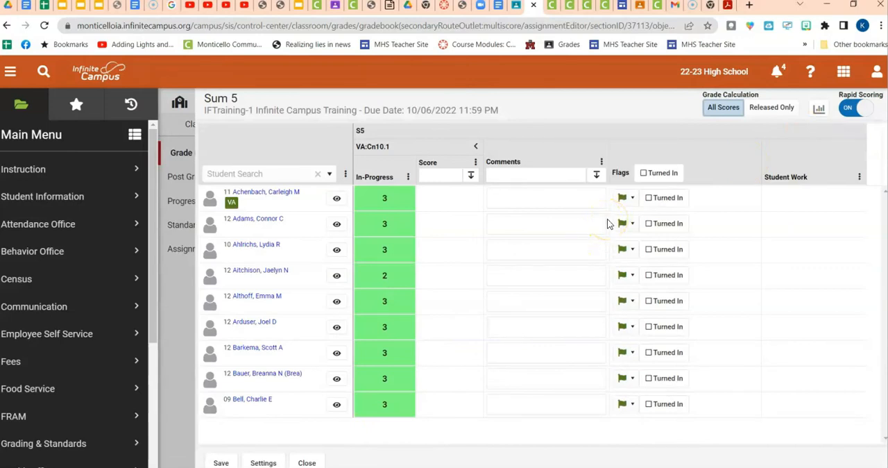
left_click(642, 174)
left_click(650, 196)
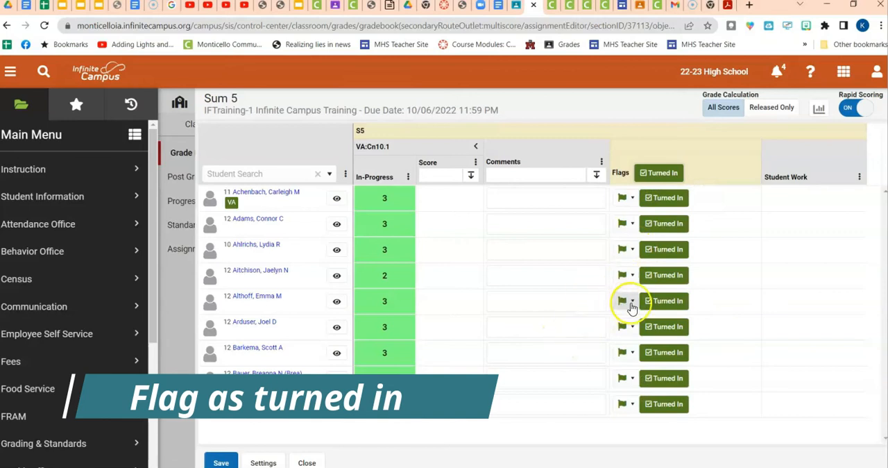
Flag the fifth student's Sum 5 work as Missing, and leave scoring without saving the flags.
left_click(633, 304)
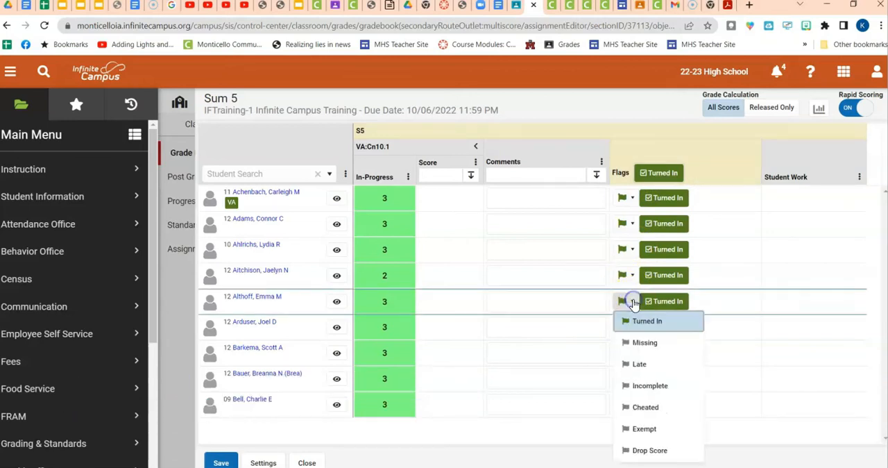
left_click(631, 343)
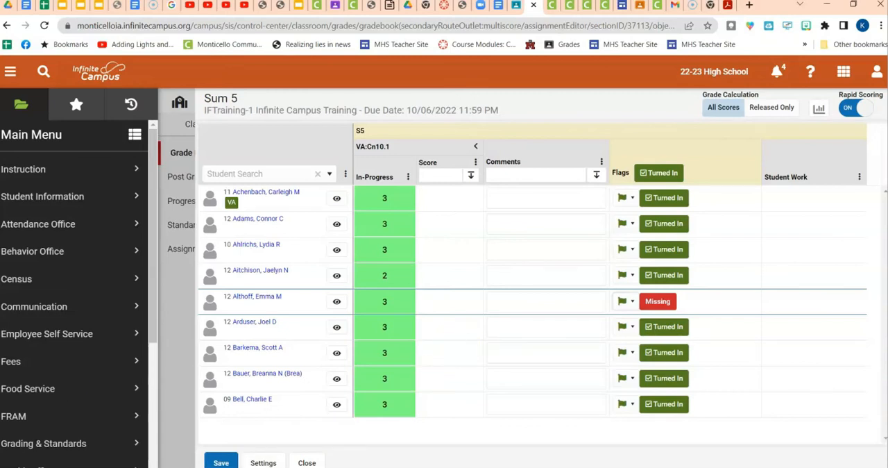
left_click(307, 462)
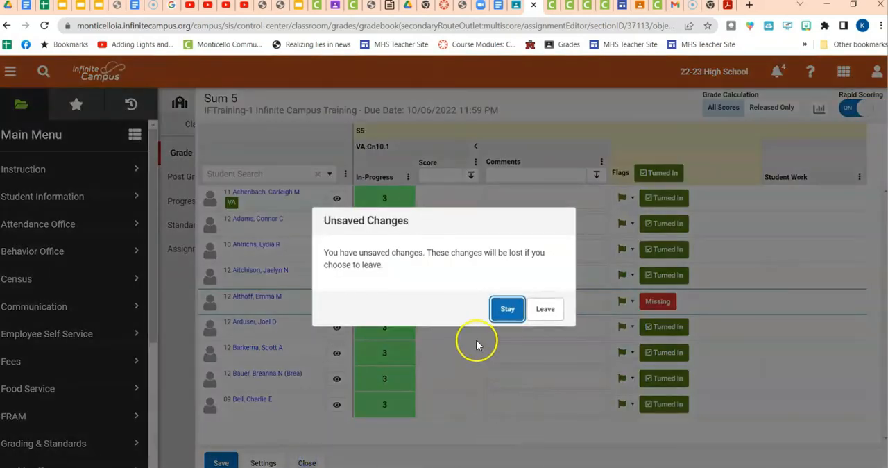
left_click(544, 310)
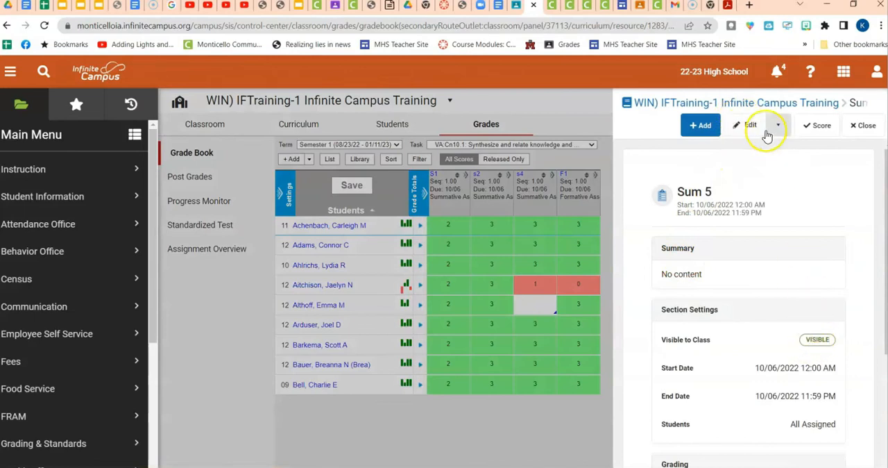
Open Sum 5 for editing, review its section settings, and save the assignment.
left_click(747, 125)
scroll(800, 283, "down", 8)
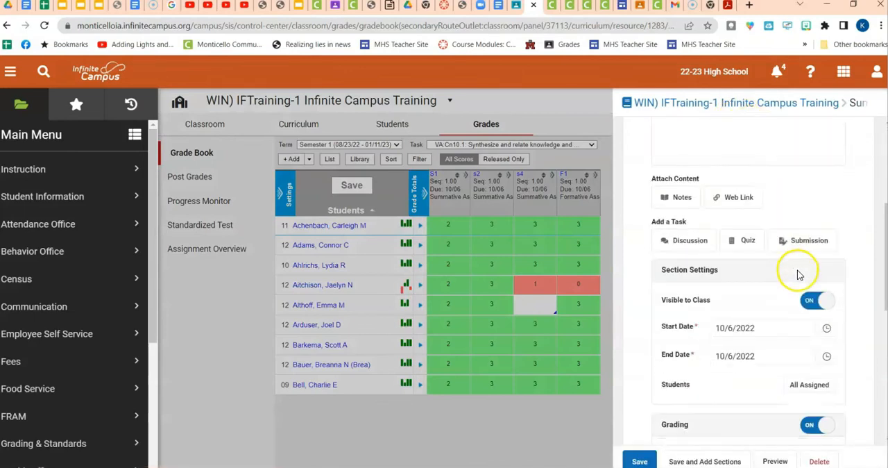
scroll(763, 299, "up", 8)
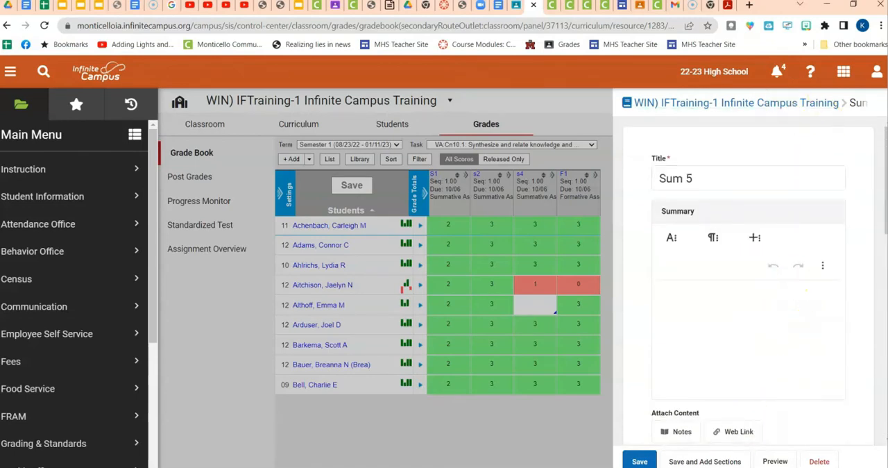
left_click(639, 461)
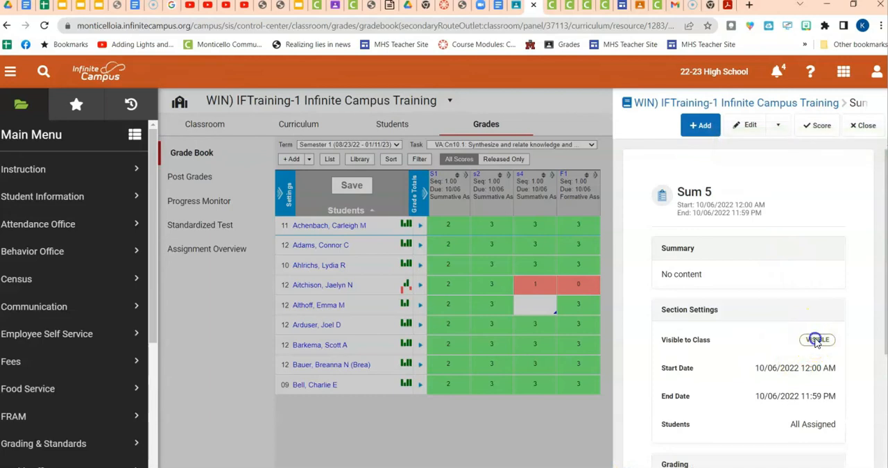
Reopen Sum 5 for editing, switch Visible to Class off and back on, and save the assignment.
left_click(750, 124)
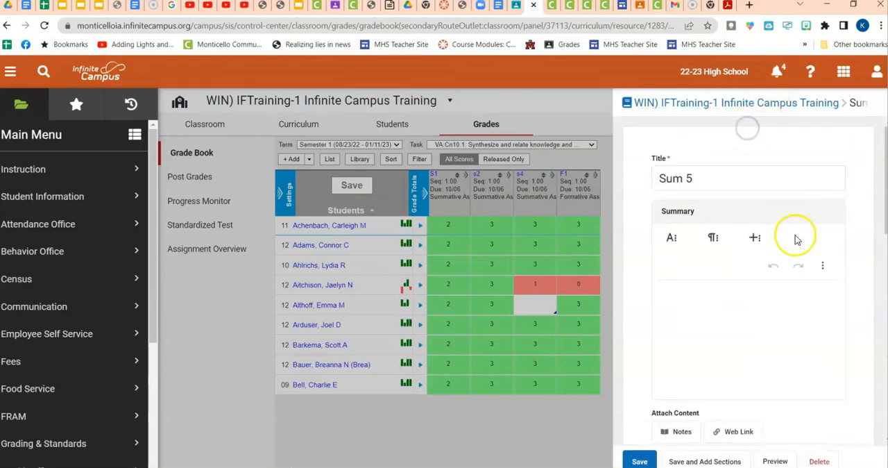
scroll(797, 240, "down", 5)
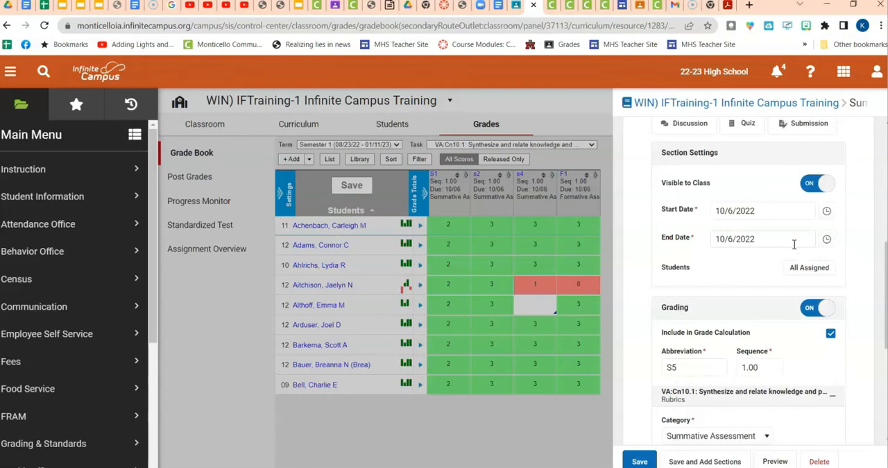
left_click(820, 182)
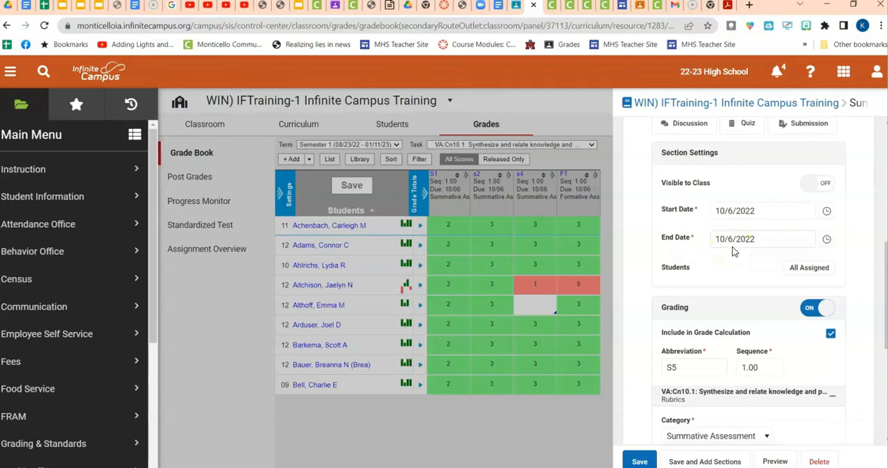
left_click(823, 186)
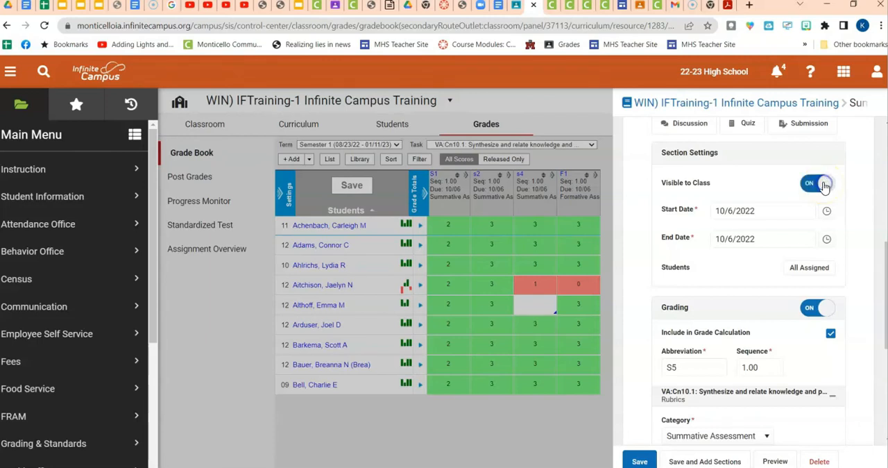
scroll(791, 194, "up", 1)
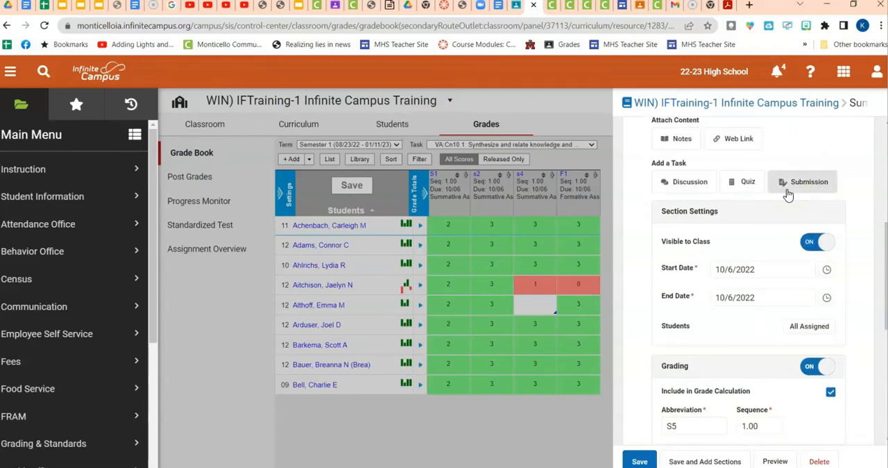
scroll(789, 194, "up", 3)
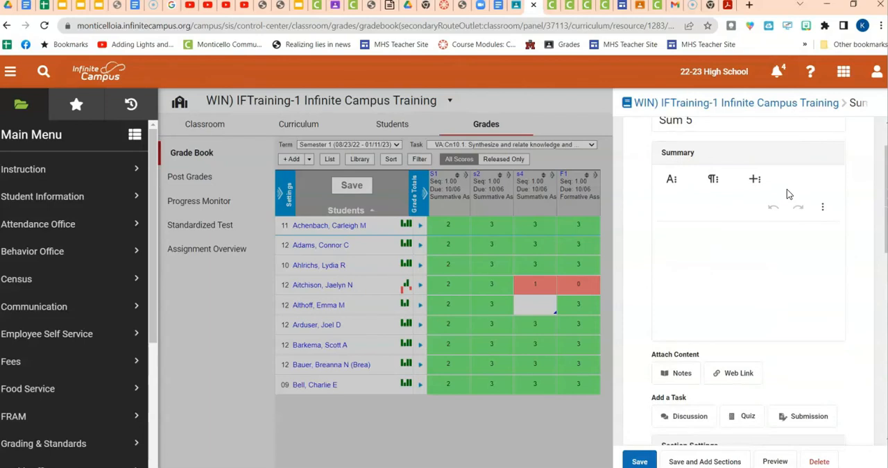
scroll(789, 194, "up", 2)
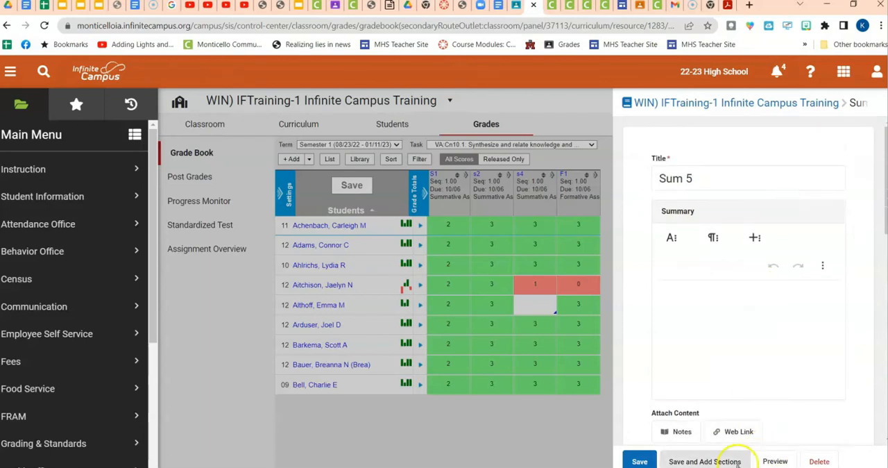
left_click(639, 460)
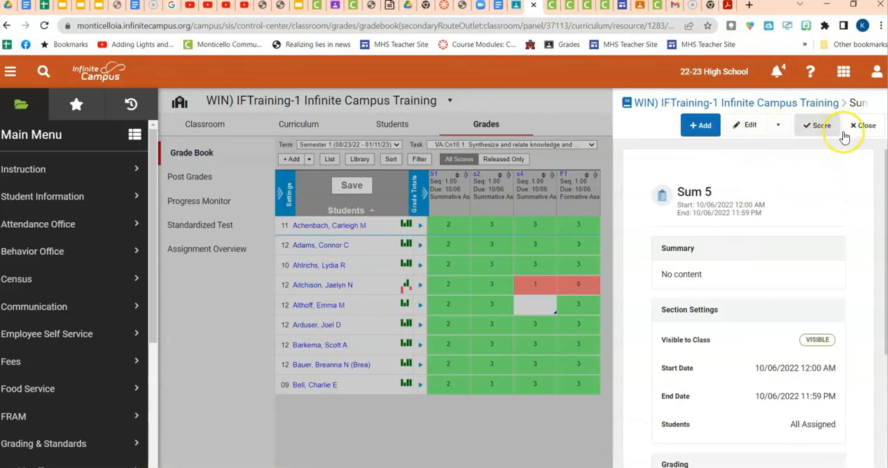
Create and save an assignment titled formative3 with the abbreviation f3, in the Summative Assessment category with rubric scoring.
left_click(702, 125)
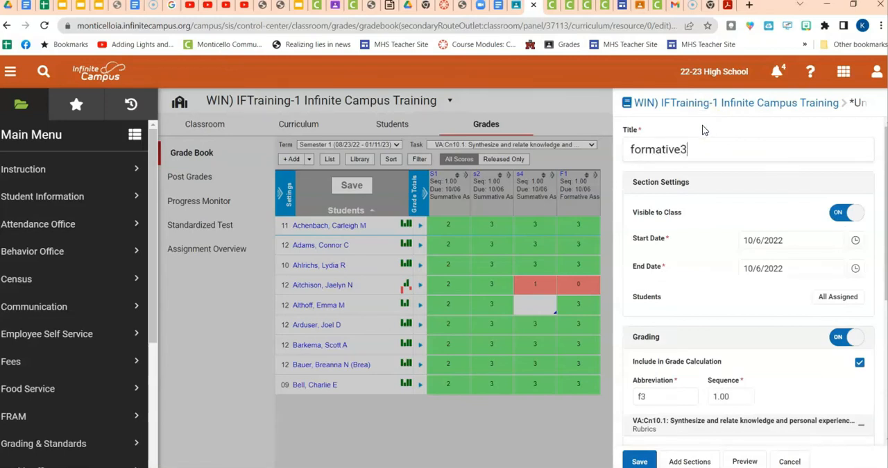
scroll(756, 250, "down", 4)
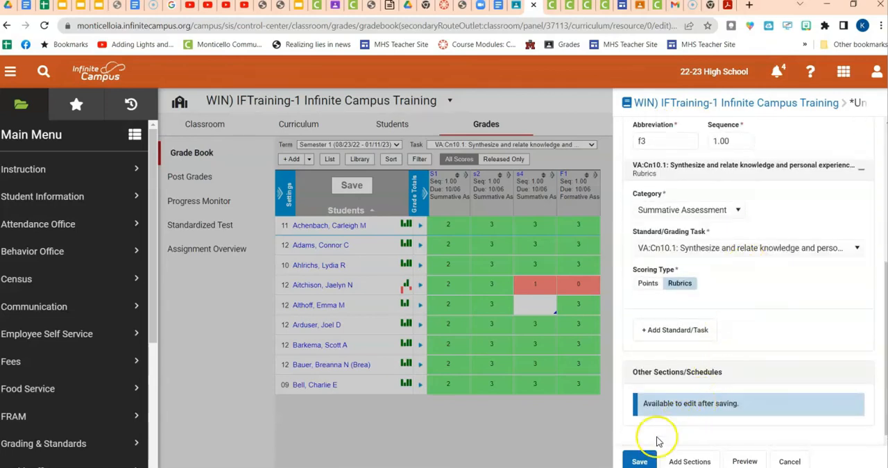
left_click(631, 462)
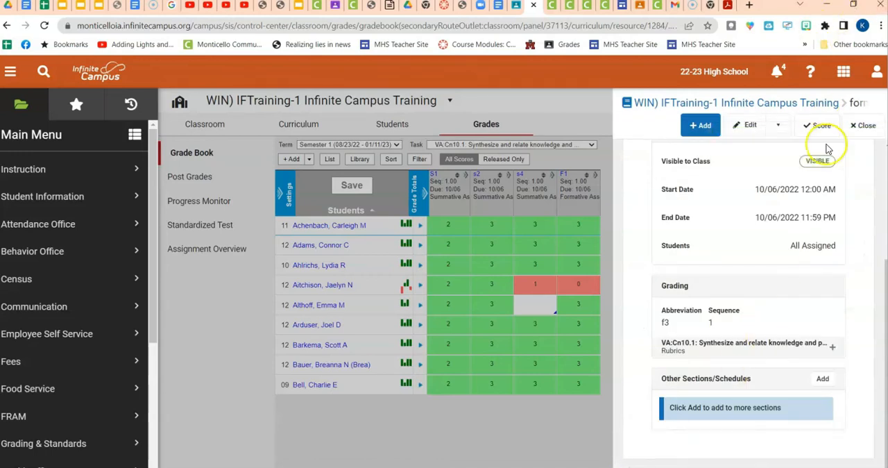
Open formative3 for scoring and fill every student's comment with "Max score is a 2".
left_click(816, 126)
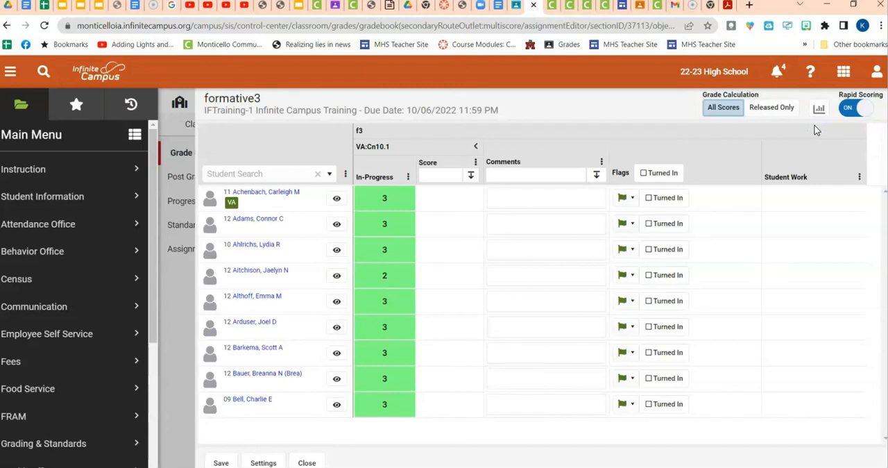
left_click(553, 175)
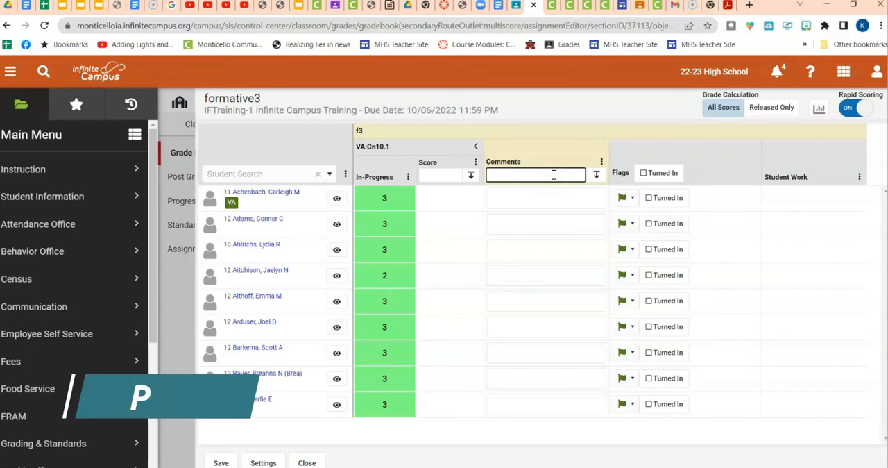
type("Max s")
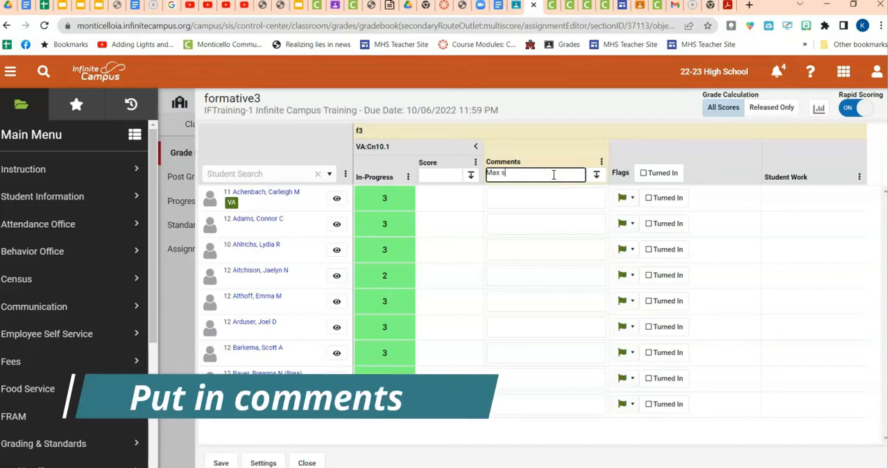
type("core is a 2")
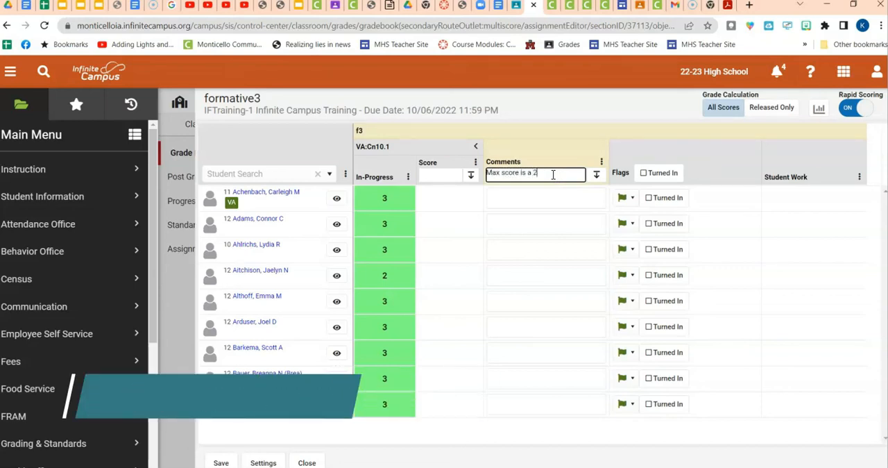
left_click(596, 174)
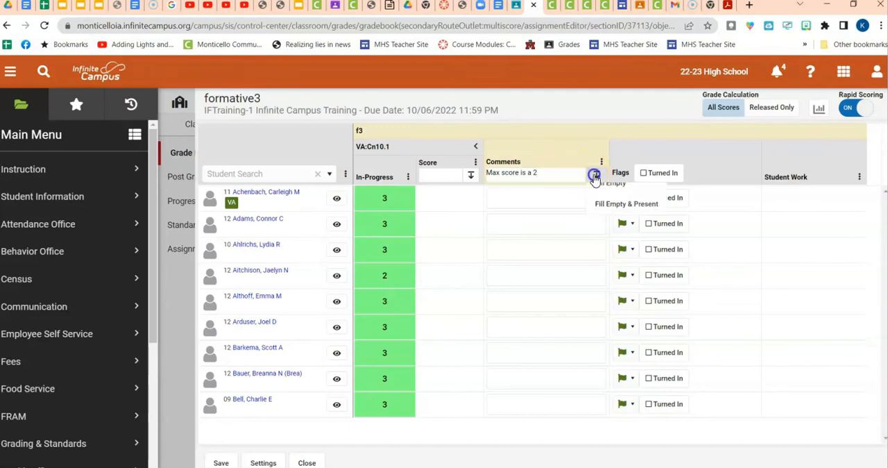
left_click(604, 194)
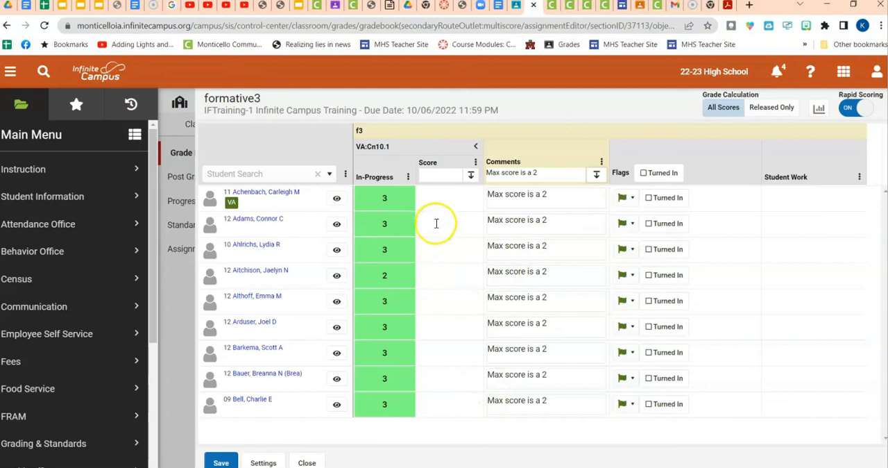
Fill a score of 2 for every student on formative3, save the scores, and return to the grade book.
left_click(445, 178)
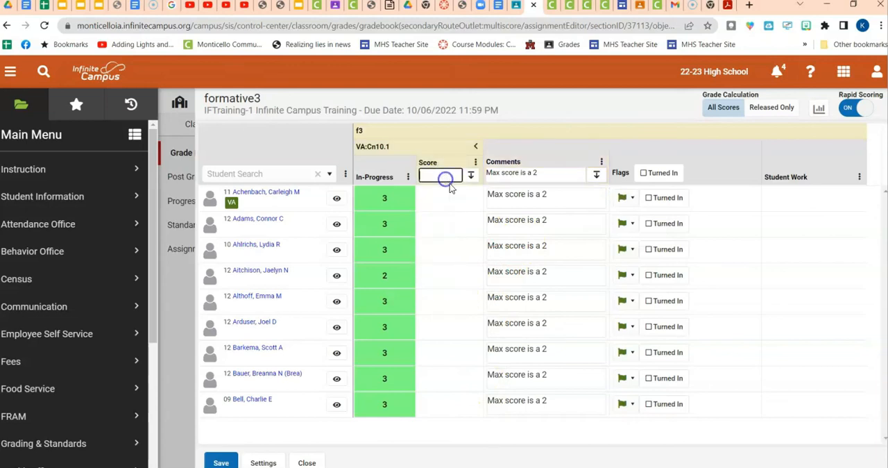
type("2")
left_click(471, 175)
left_click(482, 196)
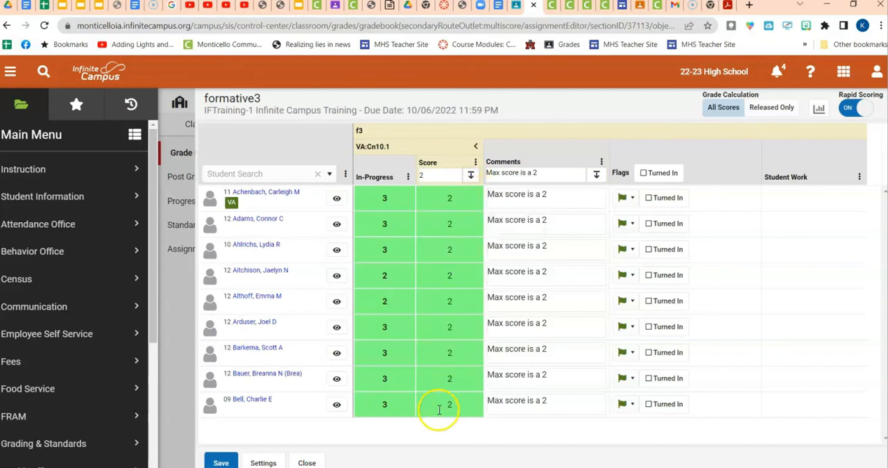
left_click(217, 460)
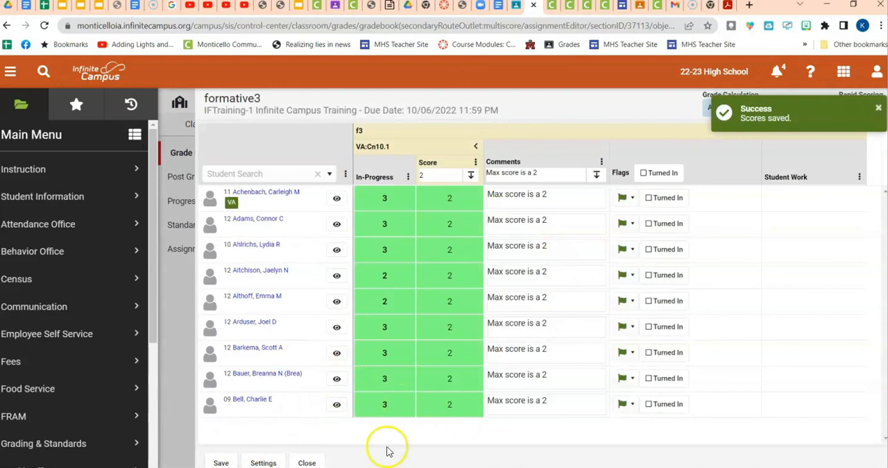
left_click(308, 461)
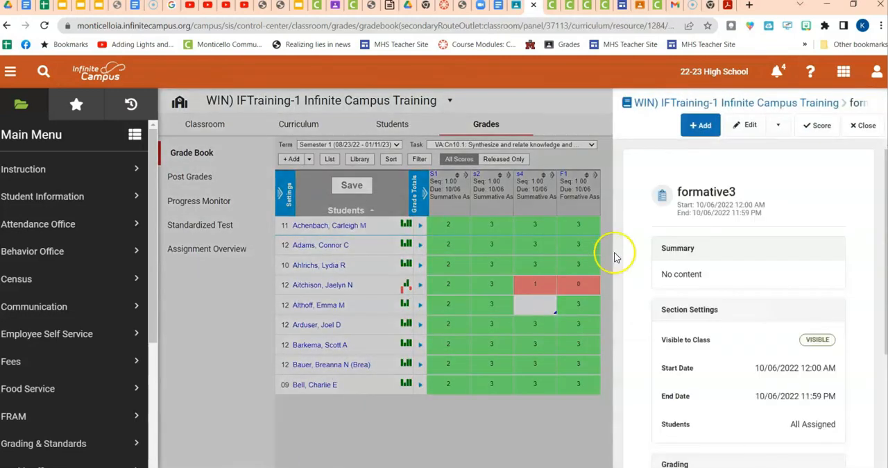
left_click(866, 125)
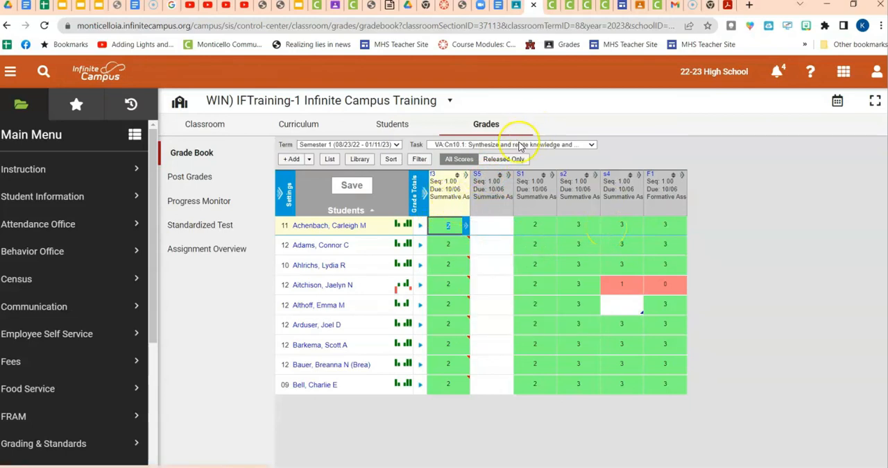
Start another new assignment and open the Standard/Grading Task choices in its grading settings.
left_click(292, 160)
scroll(747, 294, "down", 3)
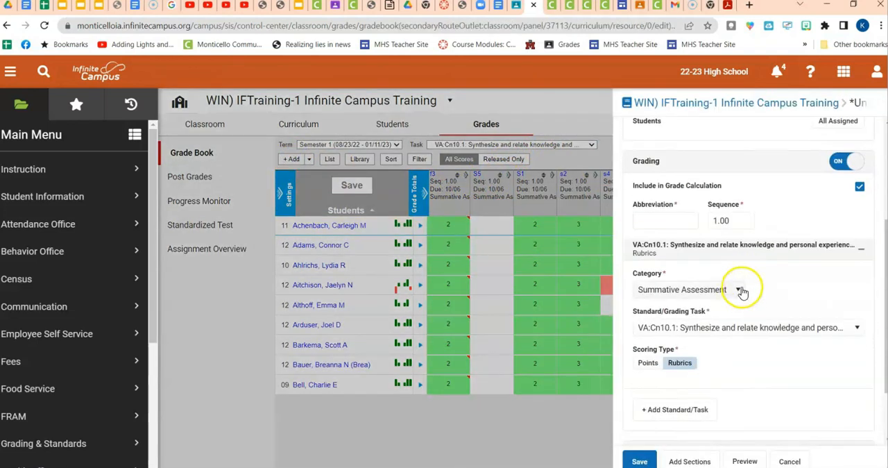
scroll(742, 290, "down", 2)
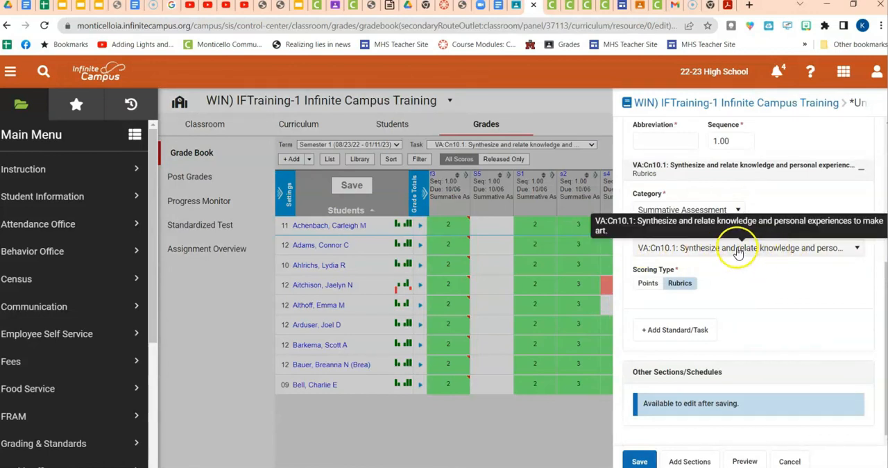
left_click(738, 253)
left_click(739, 252)
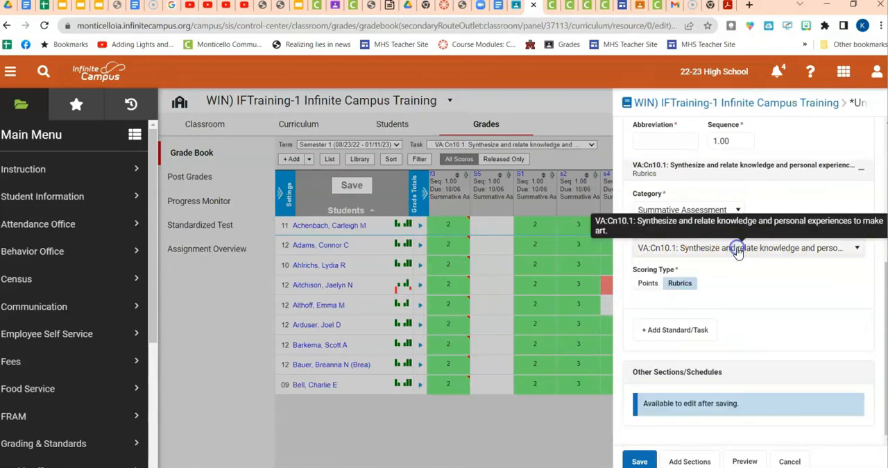